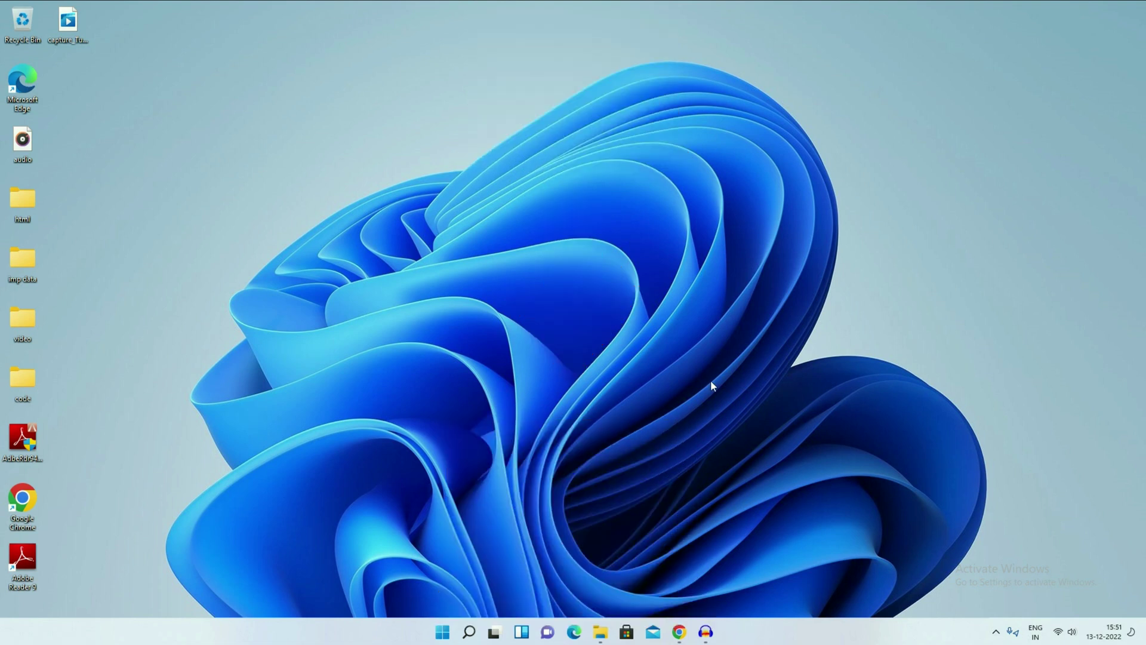
- Bring up the downgrade guide in Chrome and highlight the 10-day downgrade limit requirement
left_click(680, 632)
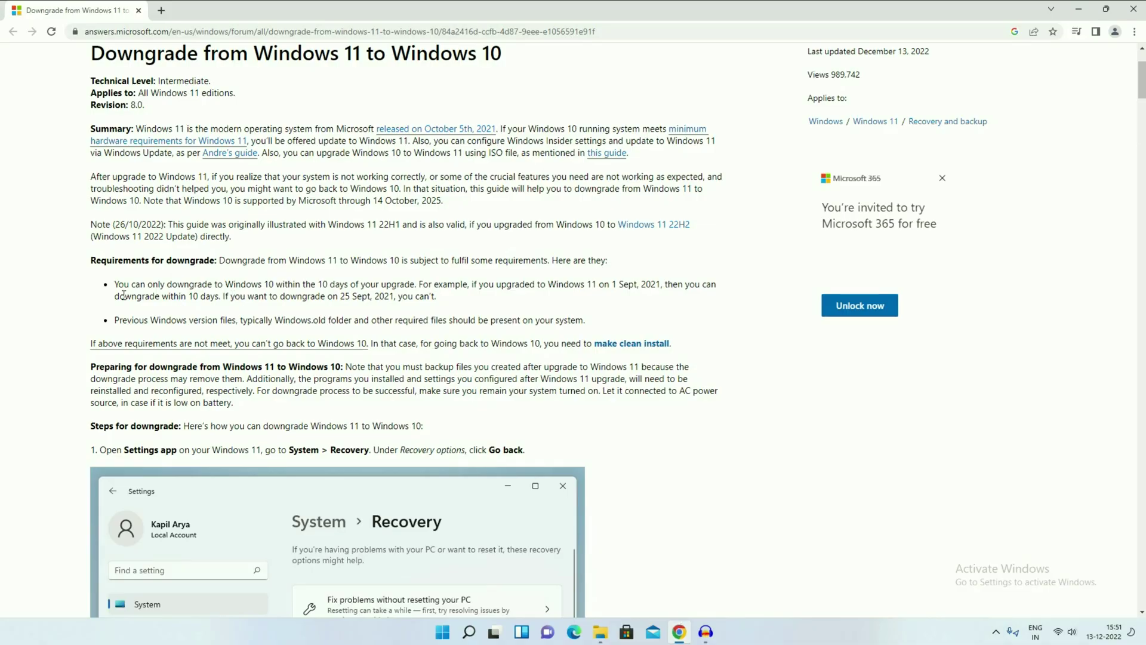
left_click_drag(114, 285, 418, 286)
left_click(419, 286)
- Search Windows for 'reset' to open Settings on System > Recovery
left_click(470, 635)
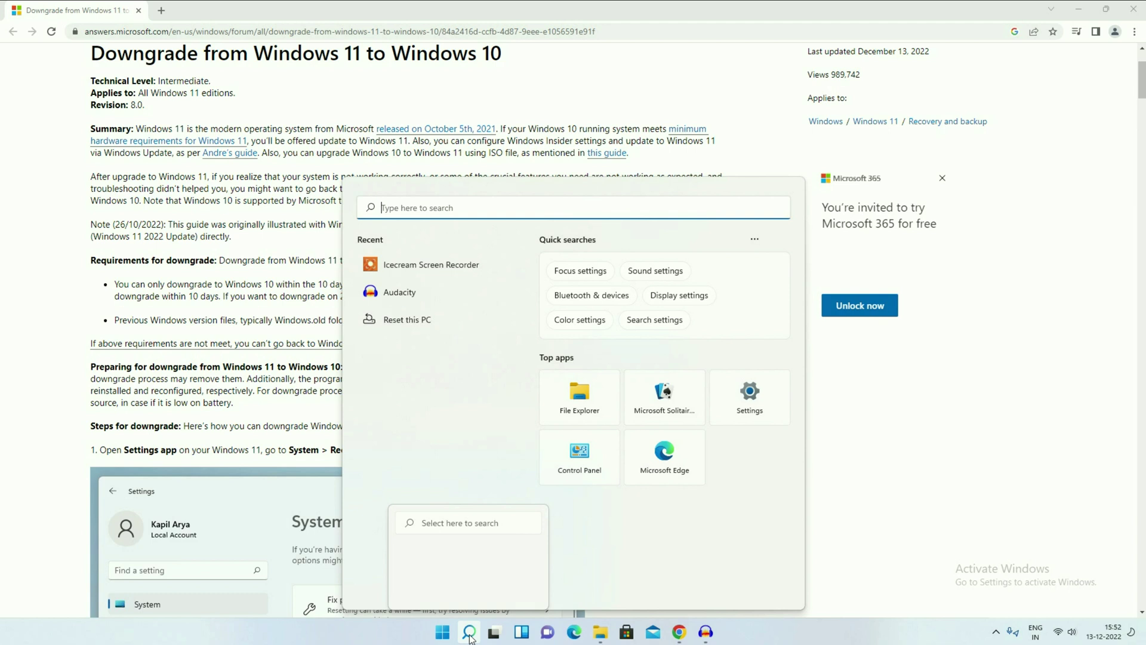
type("reset")
key("Return")
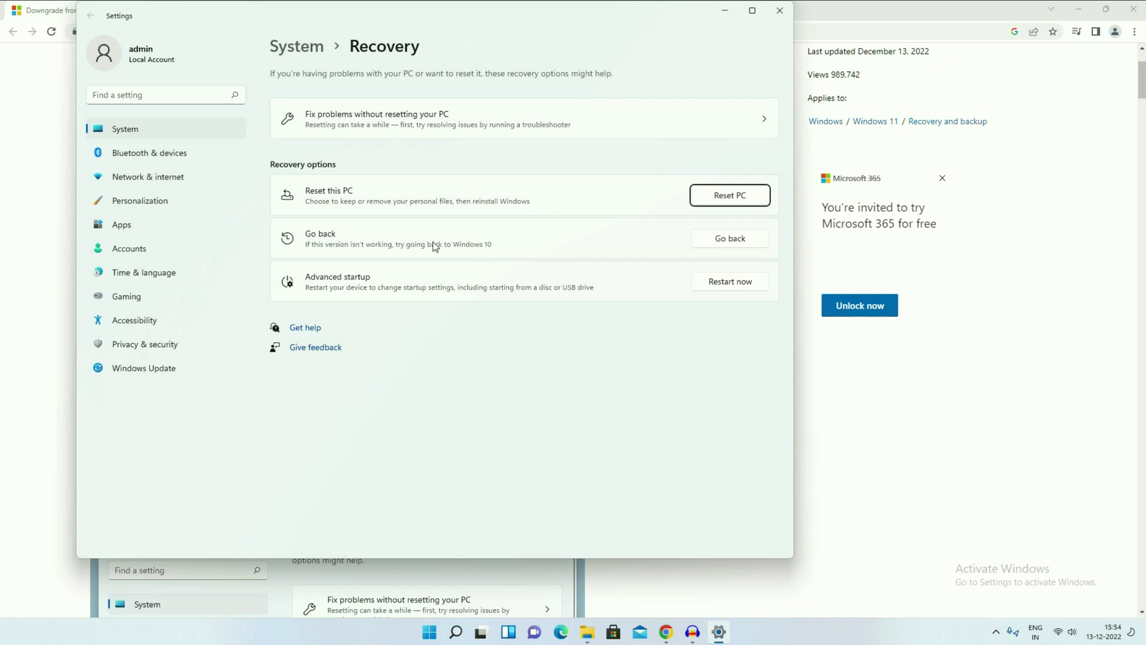
- Start Go back to Windows 10, give 'For another reason' as the cause, and continue
left_click(708, 245)
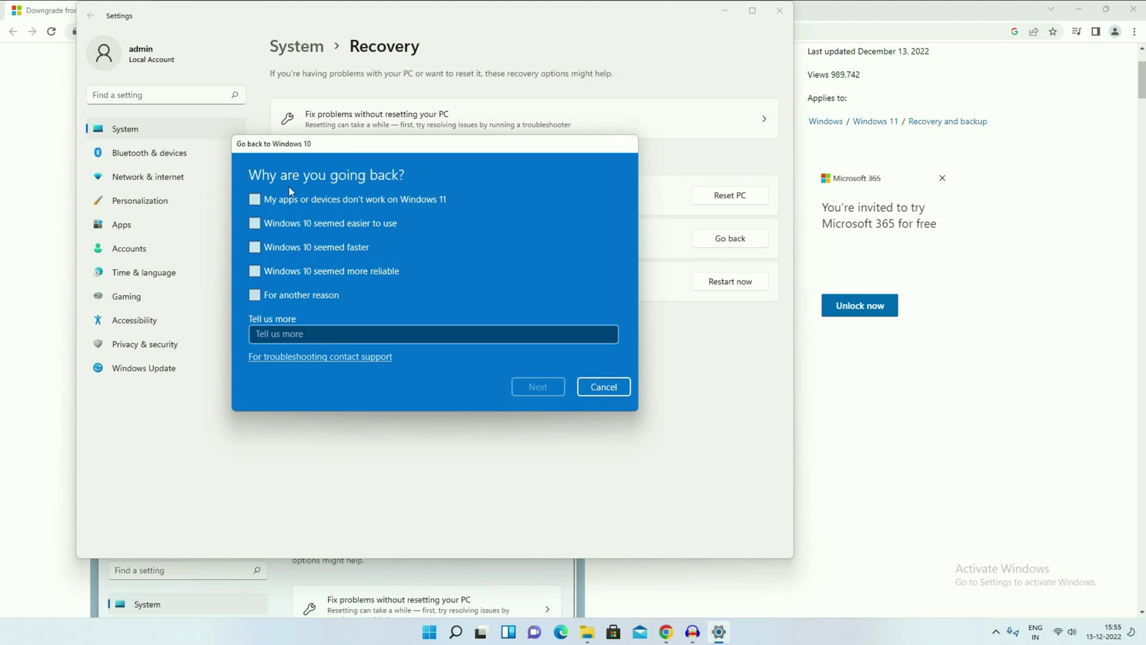
left_click(254, 296)
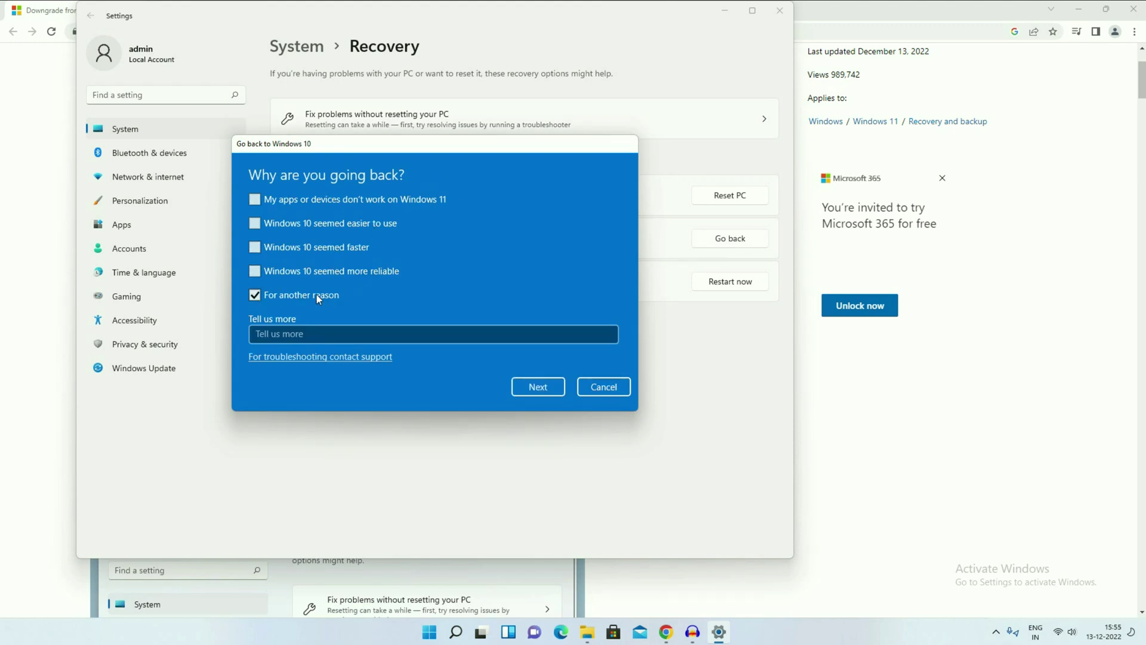
left_click(542, 388)
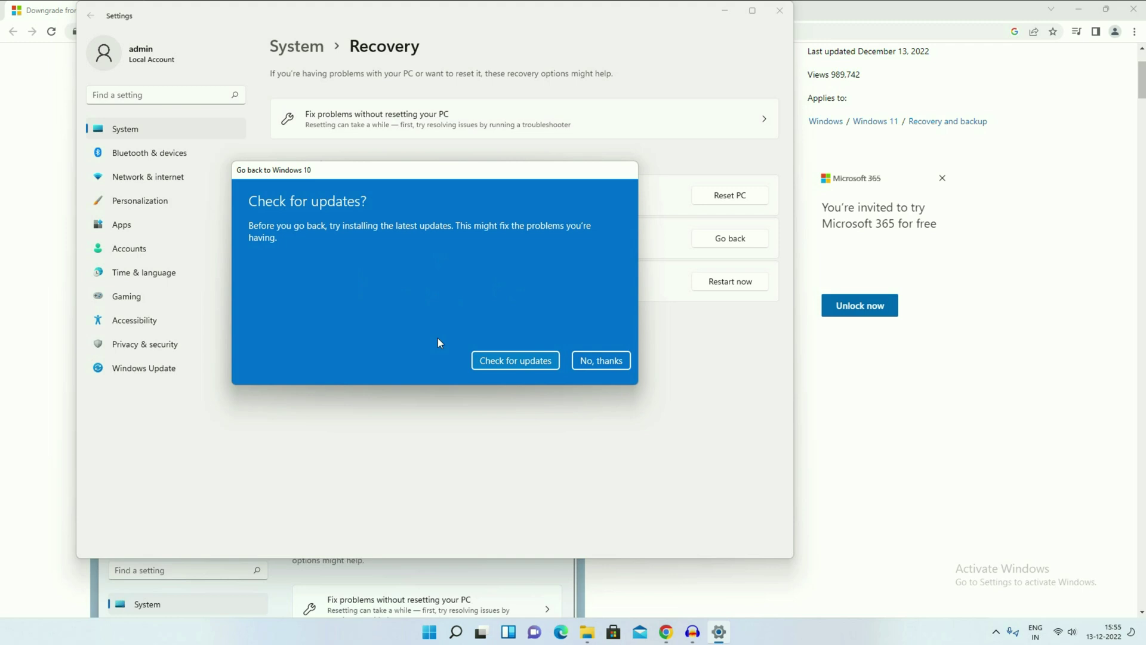
- Skip the update check, acknowledge both warnings, then cancel on the final confirmation page
left_click(598, 367)
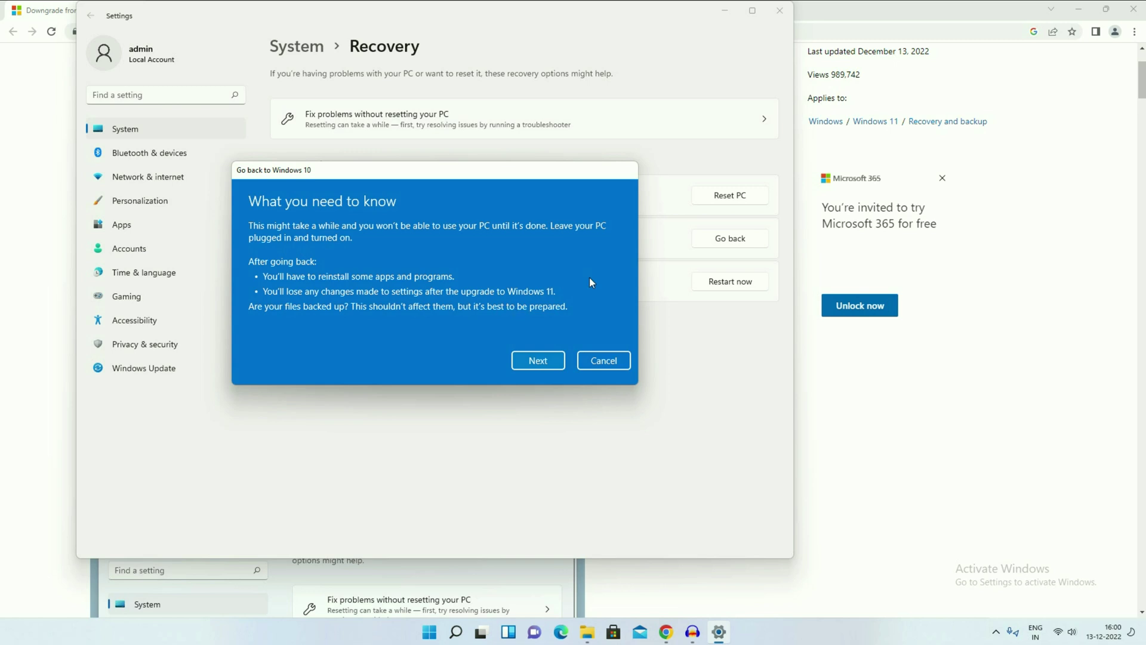
left_click(542, 361)
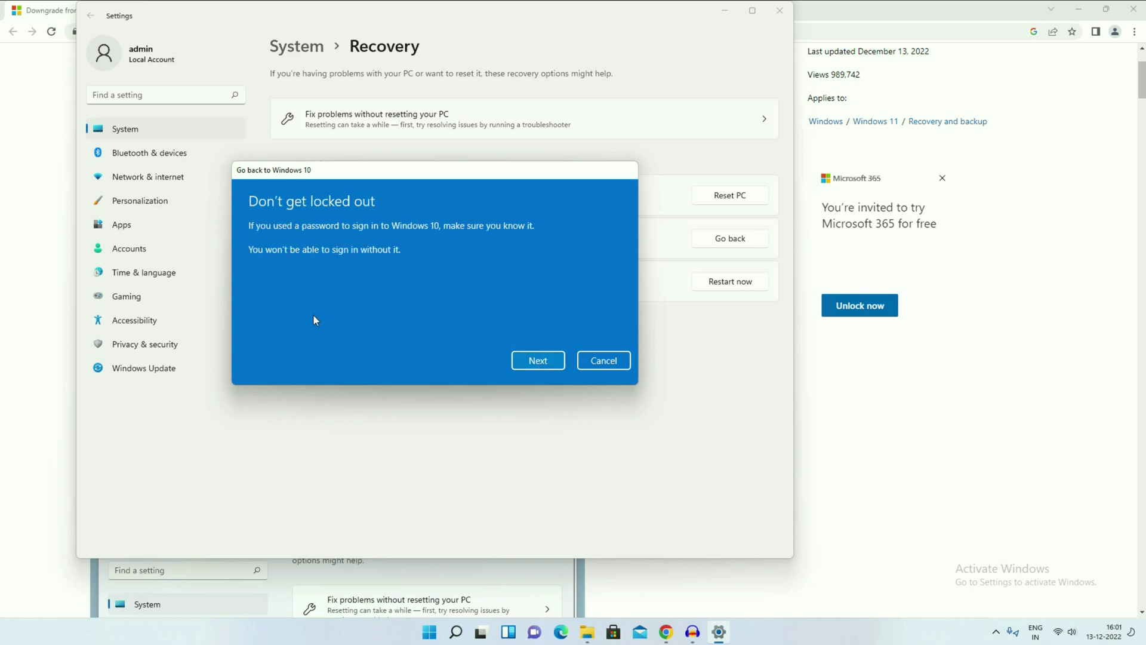
left_click(539, 362)
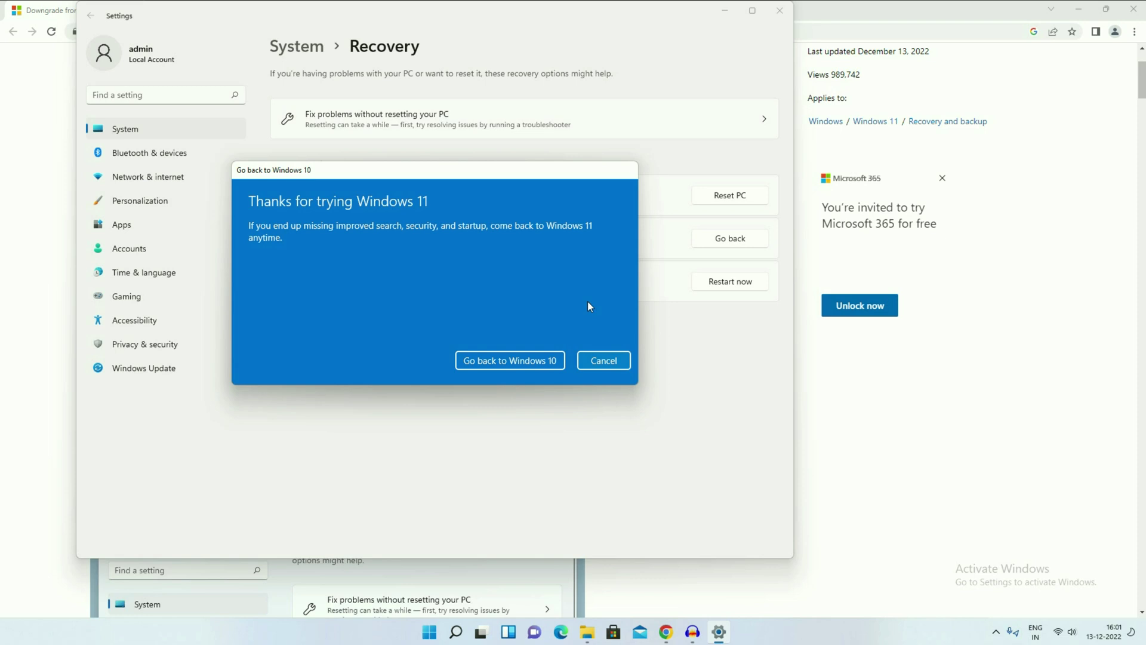
left_click(614, 366)
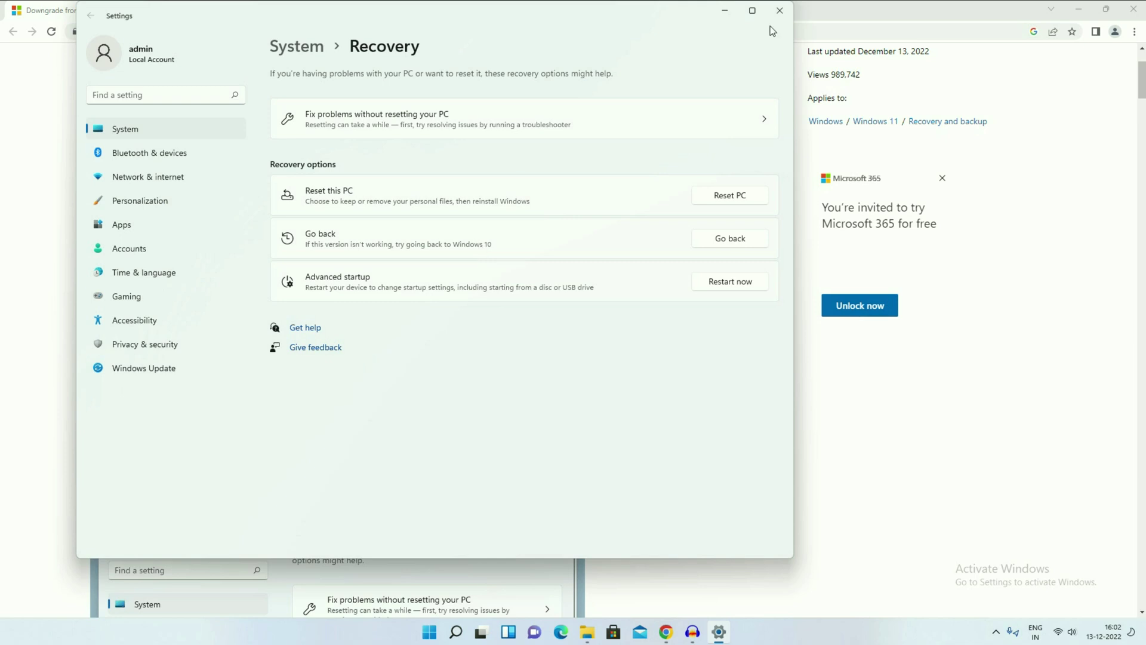
- Close Settings and search the web for 'windows 10 iso' in a new Chrome tab
left_click(779, 10)
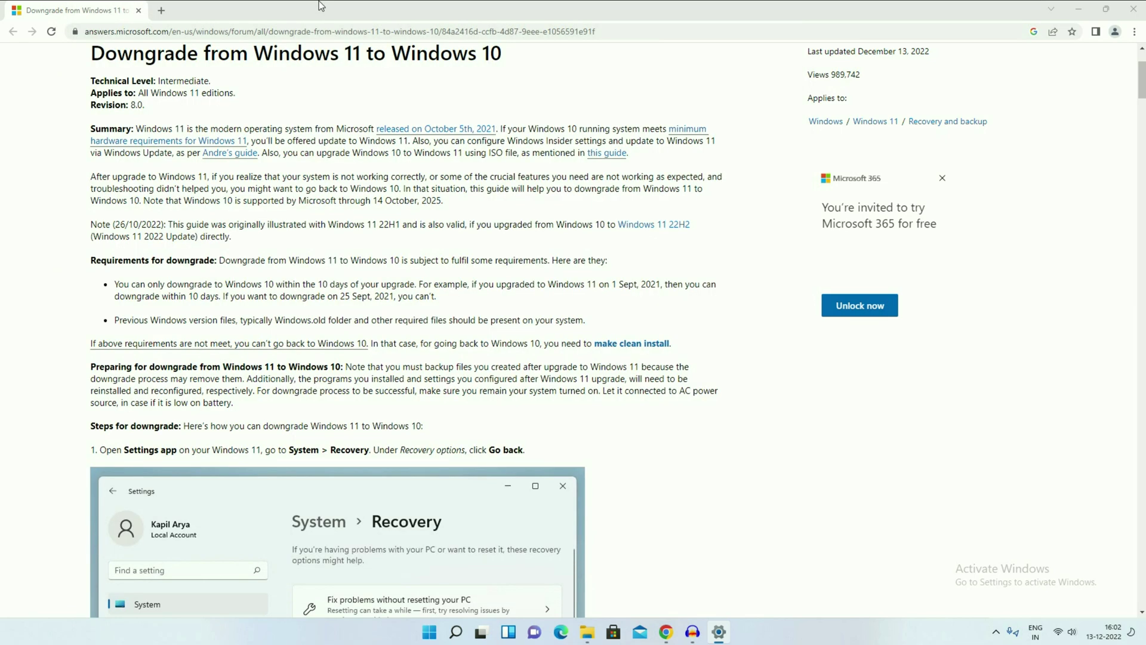
left_click(161, 10)
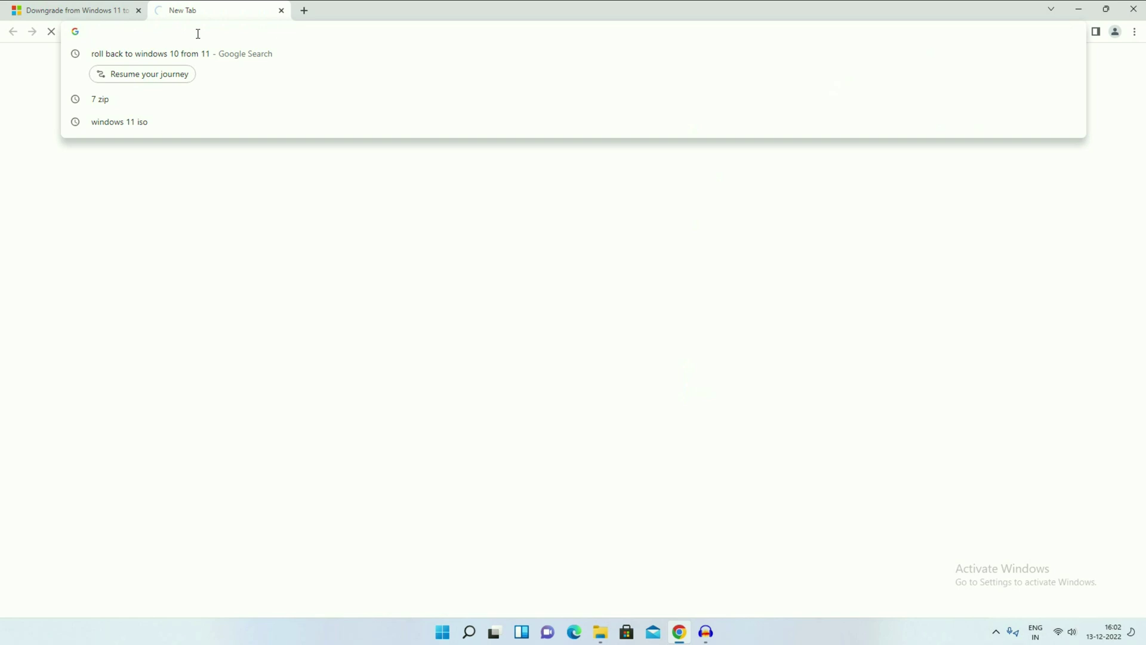
type("windows 10 iso")
key("Return")
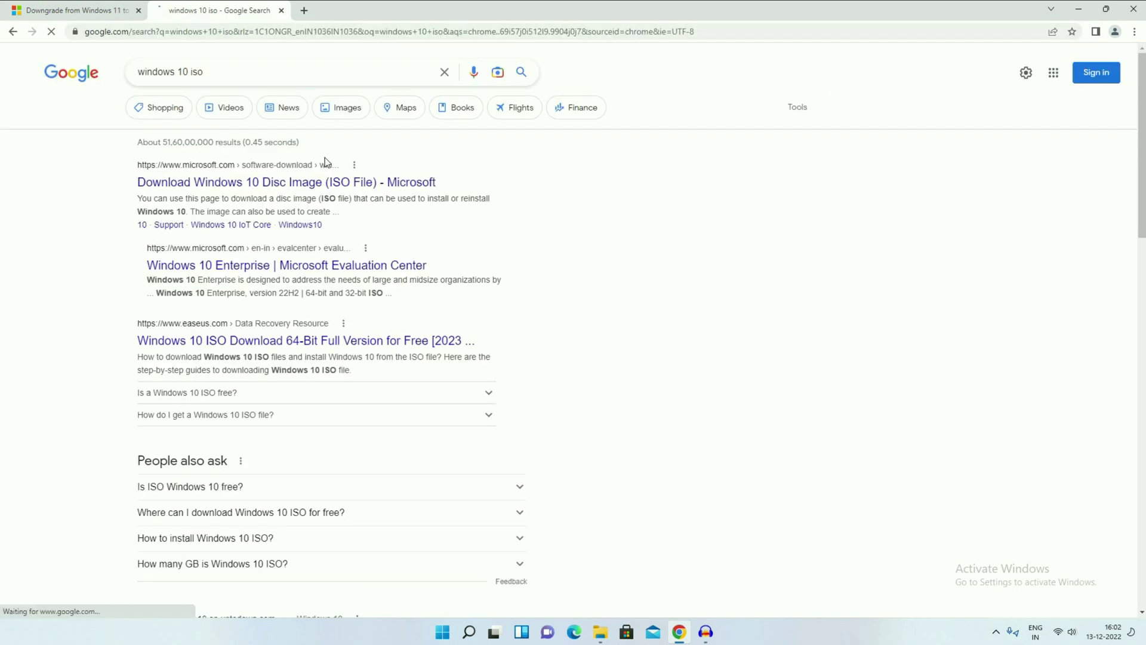
- Download MediaCreationTool from Microsoft's Download Windows 10 page and run it
left_click(225, 183)
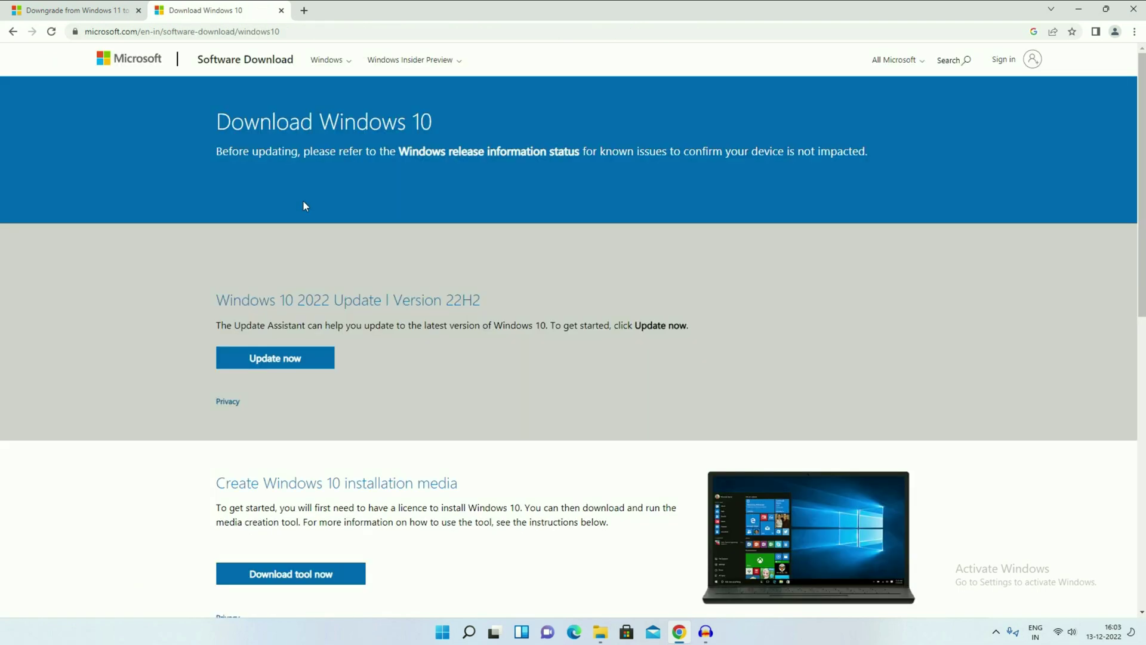
scroll(309, 206, "down", 3)
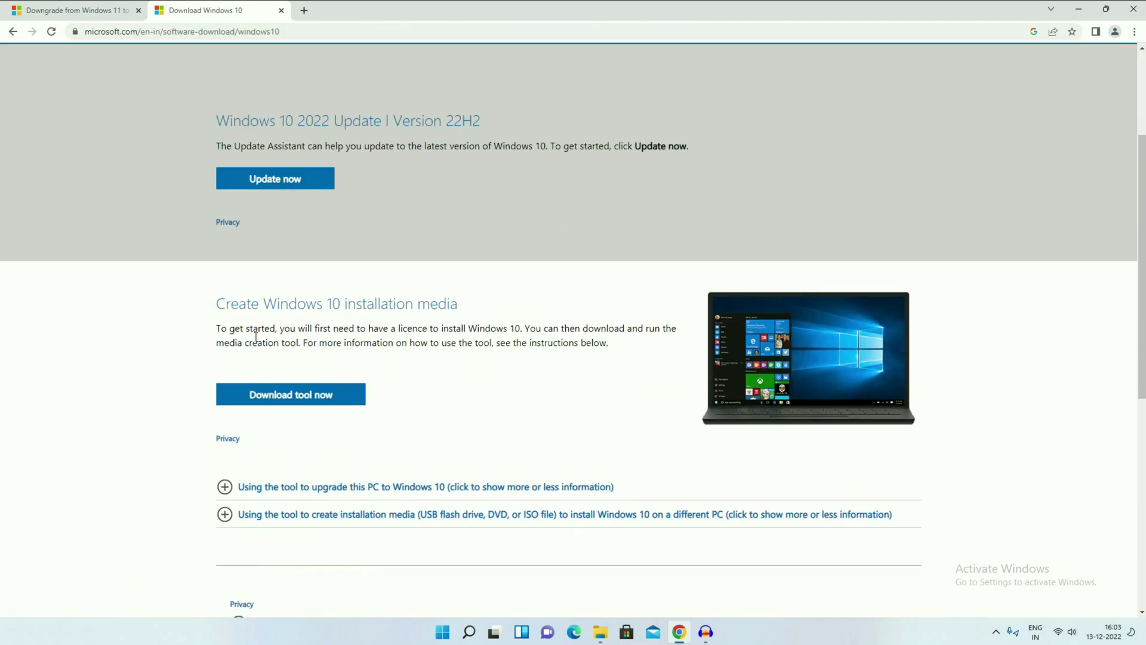
scroll(286, 376, "down", 1)
left_click(326, 337)
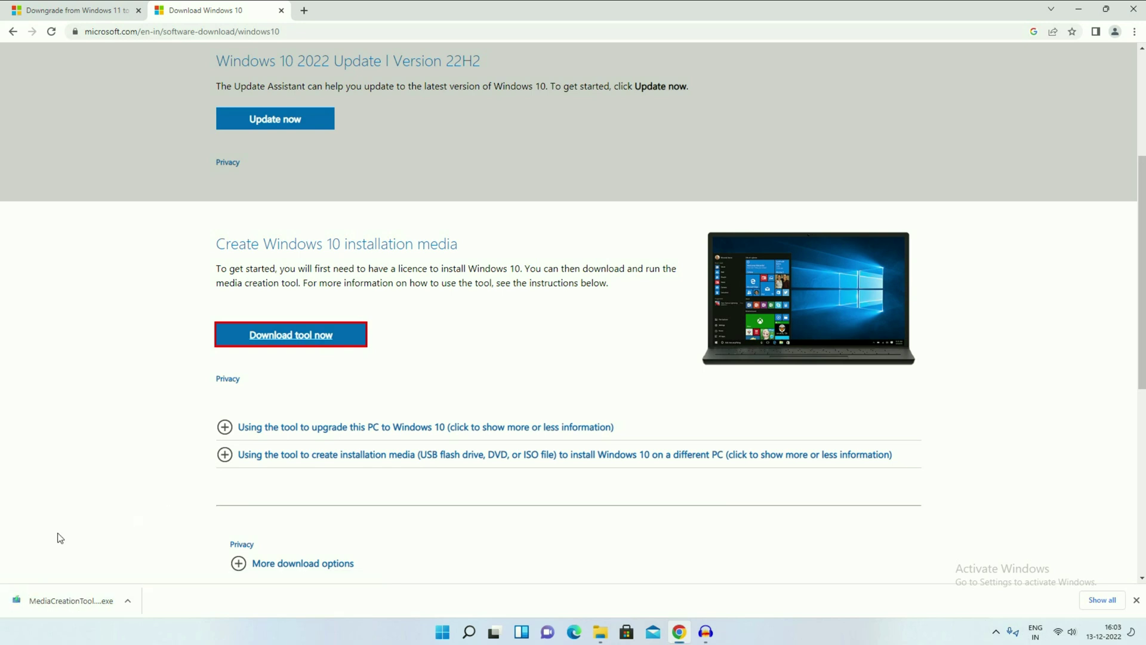
left_click(63, 601)
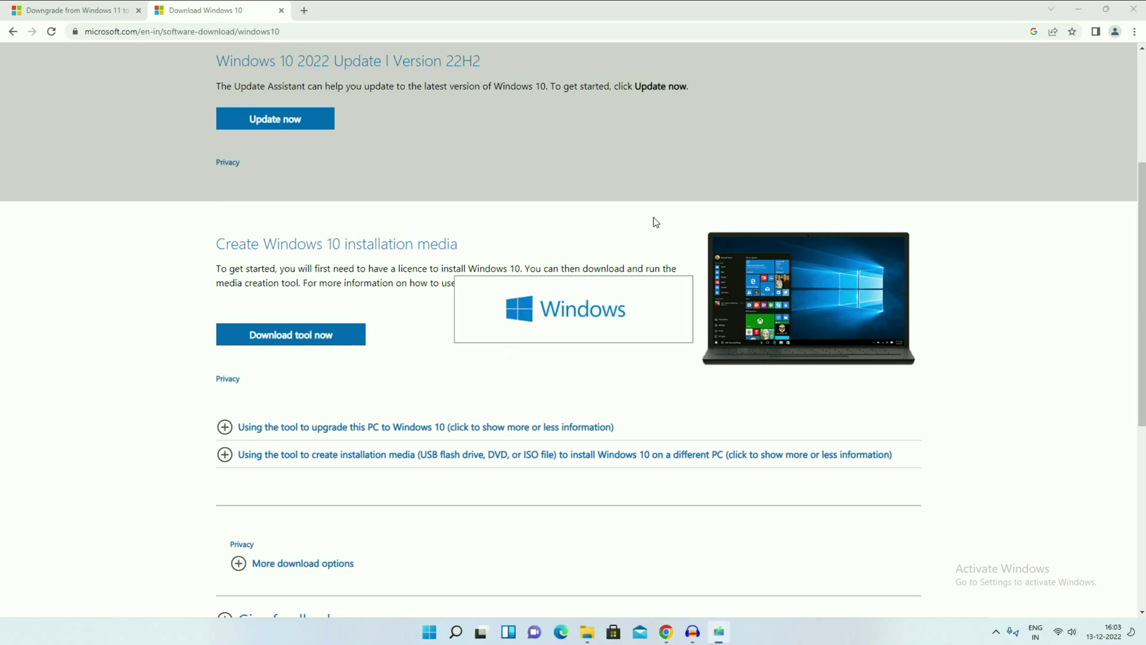
- Minimize Chrome to reveal Windows 10 Setup's 'Getting a few things ready' screen
left_click(1077, 10)
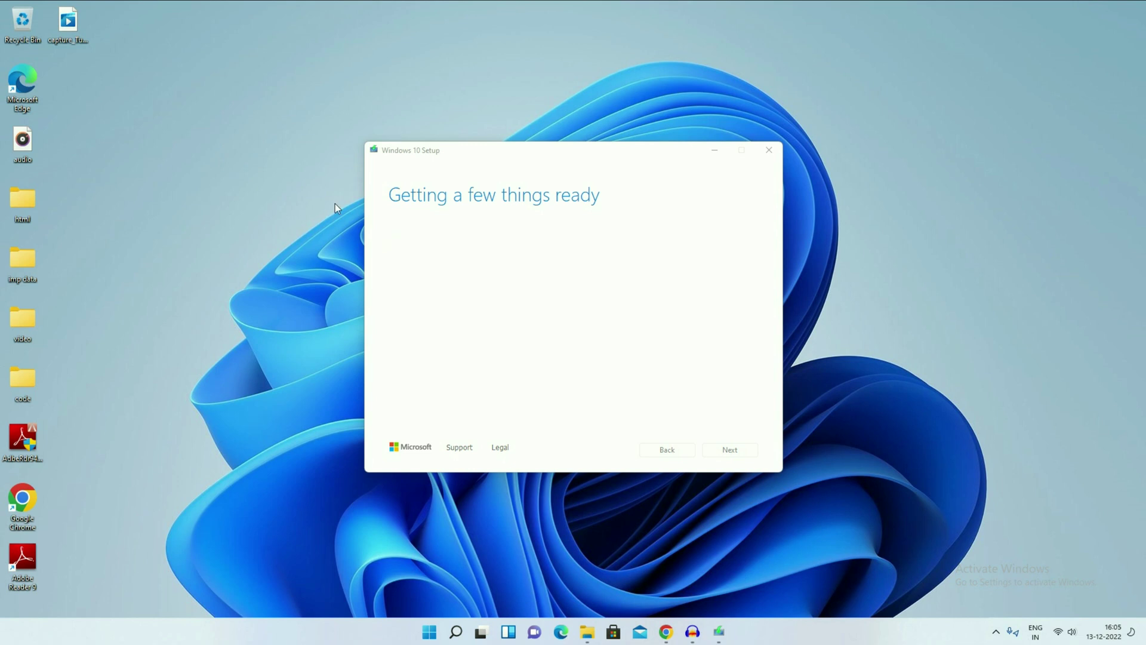
- Open File Explorer on This PC, move it left, and select Local Disk (C:)
left_click(588, 631)
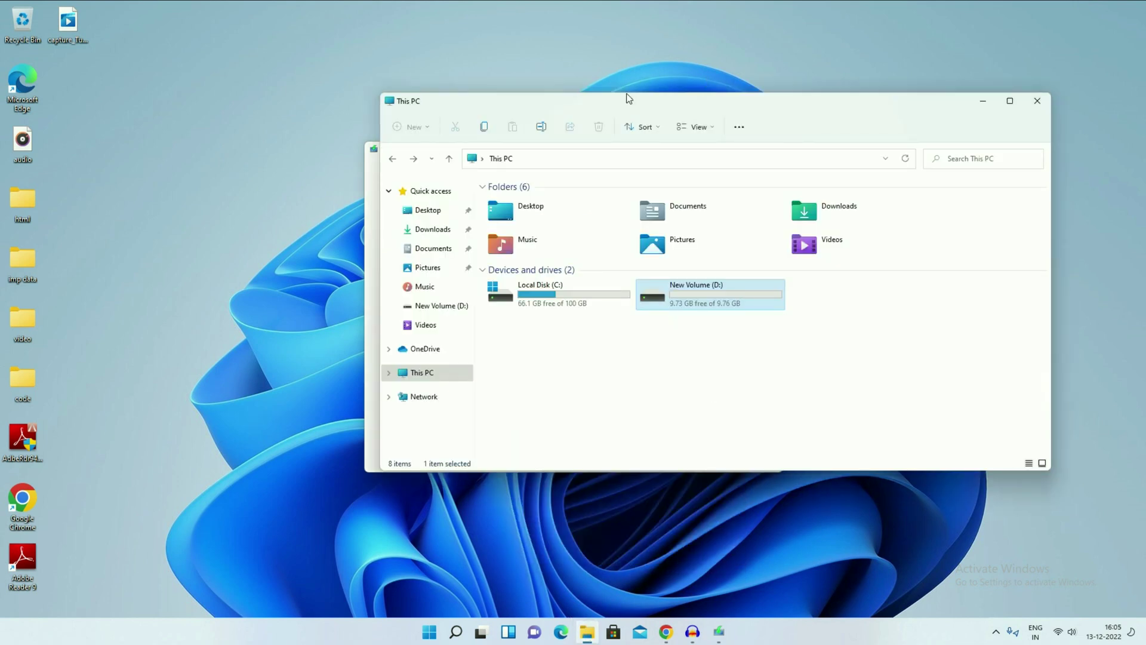
left_click_drag(627, 97, 493, 91)
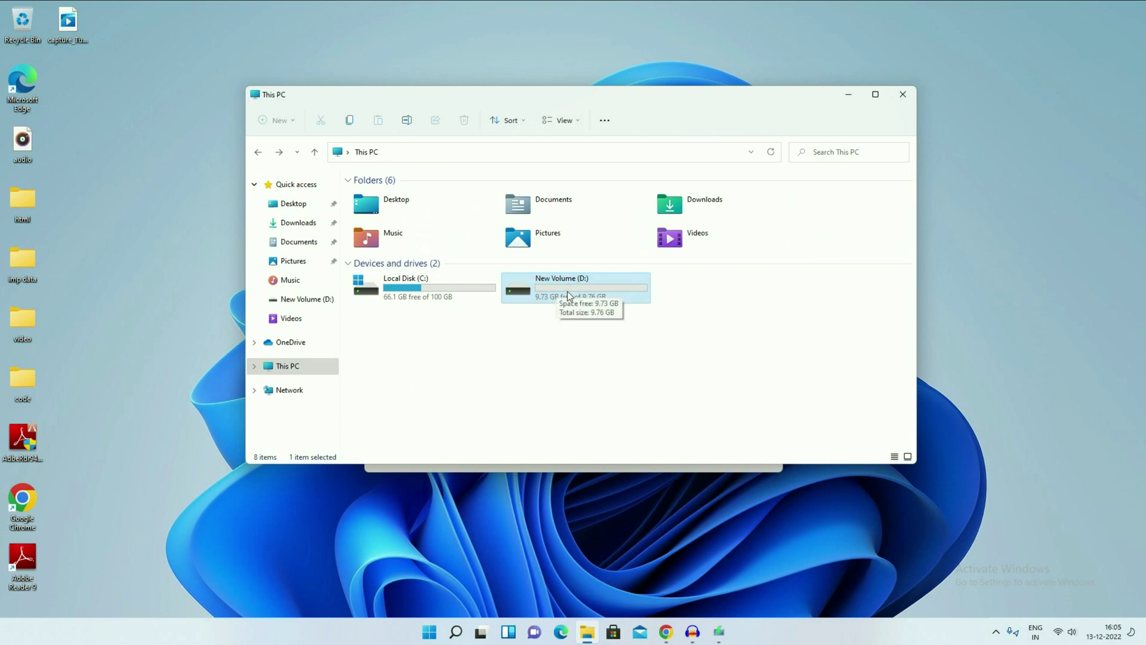
left_click(427, 287)
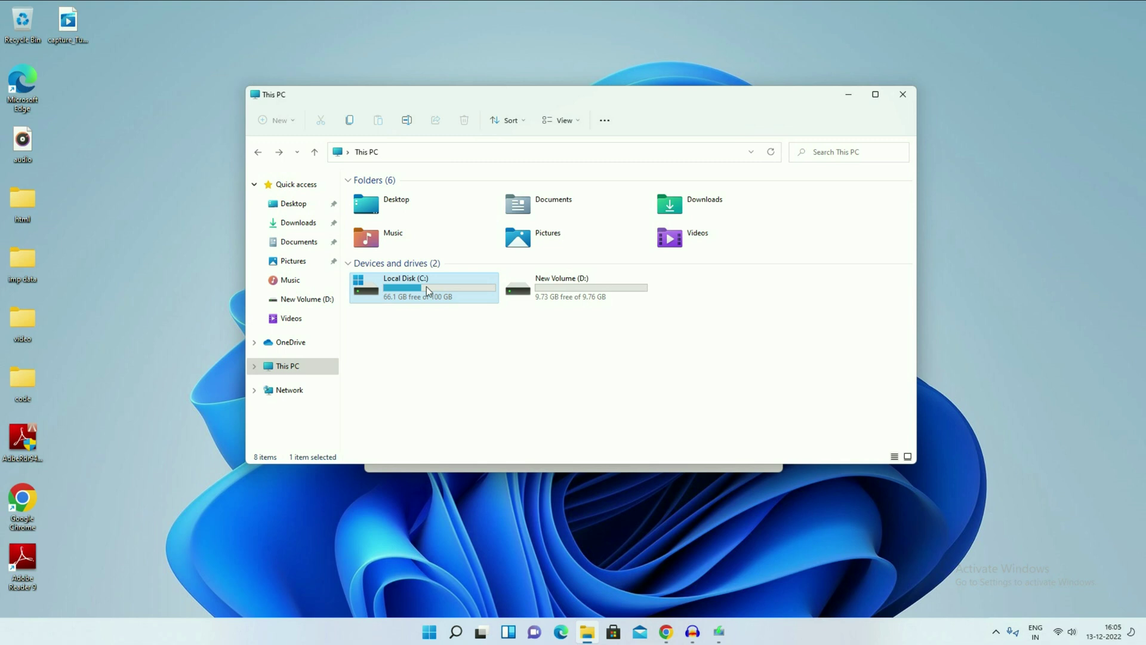
- Copy the audio, html, imp data and video desktop items via Show more options
left_click_drag(117, 130, 3, 404)
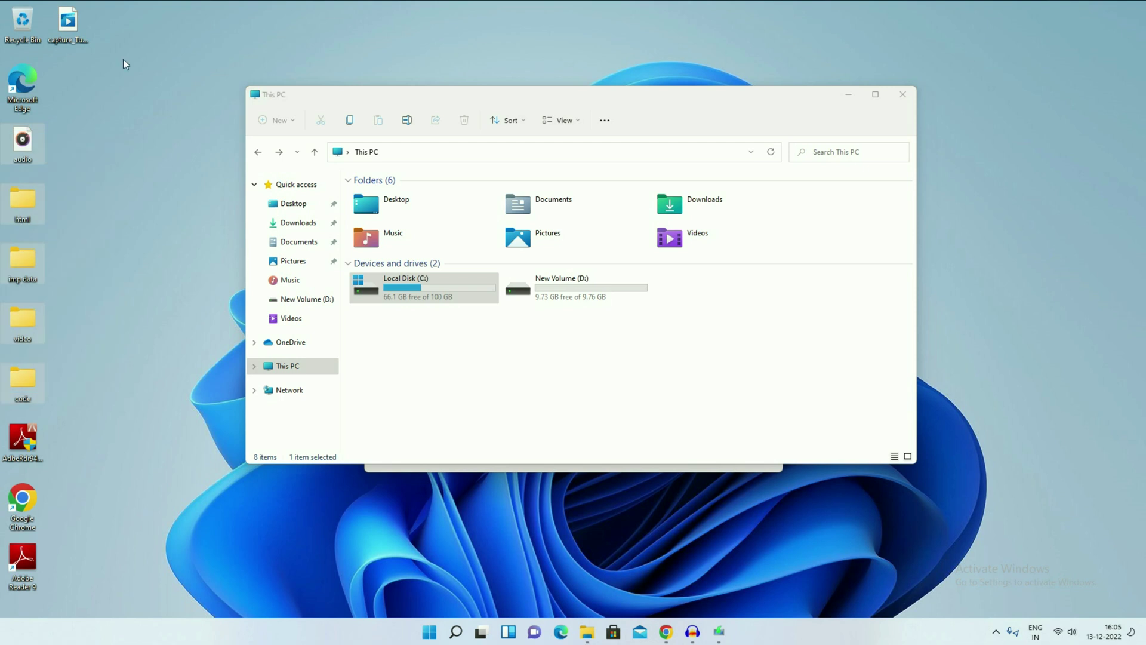
double_click(24, 202)
right_click(23, 200)
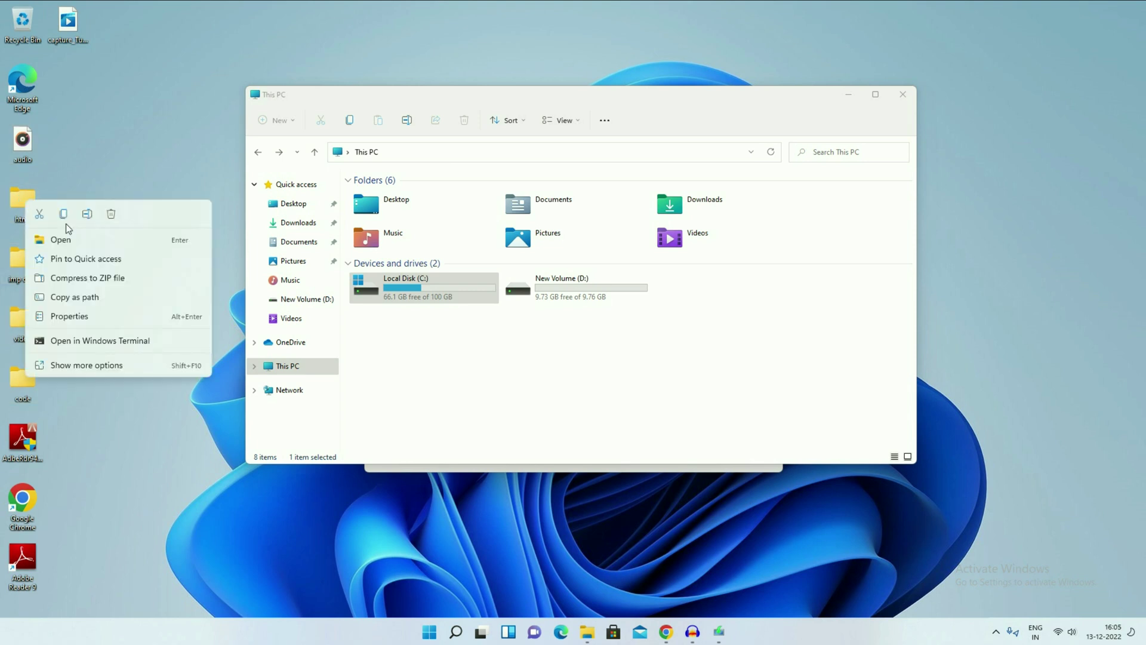
left_click(57, 365)
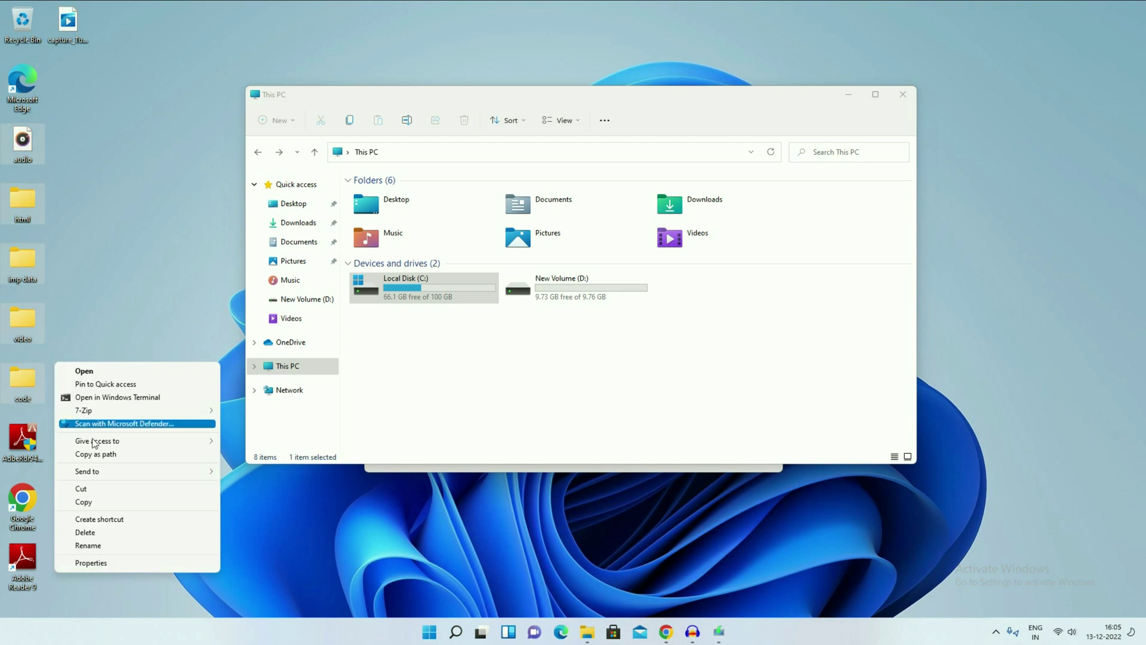
left_click(87, 501)
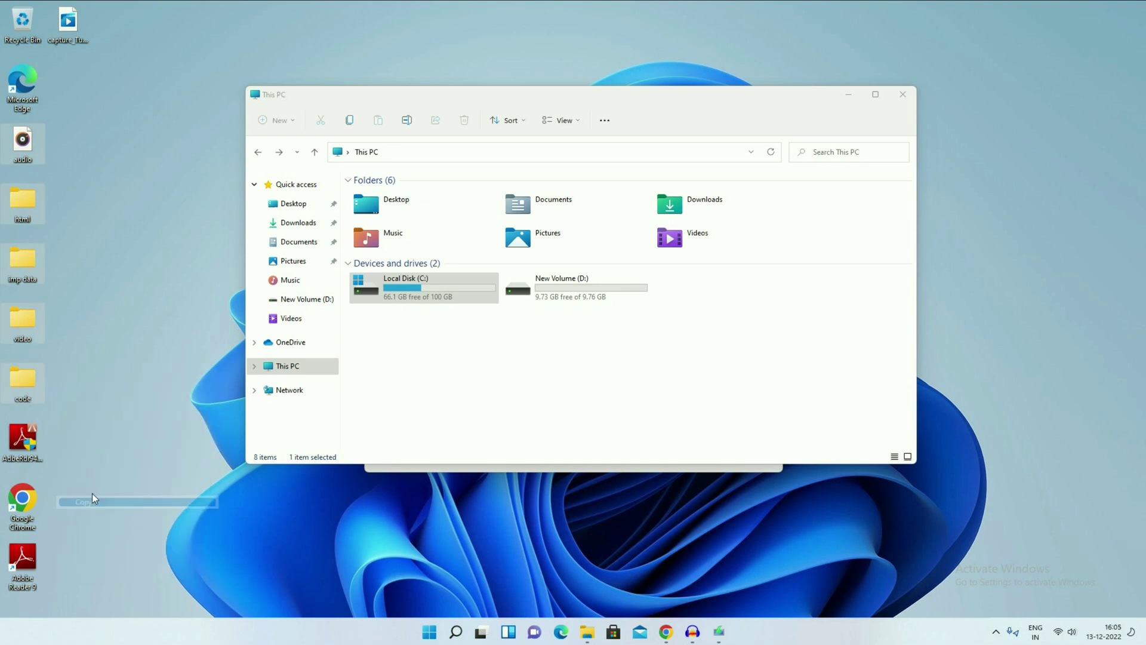
- Paste the copied desktop items into New Volume (D:)
double_click(563, 296)
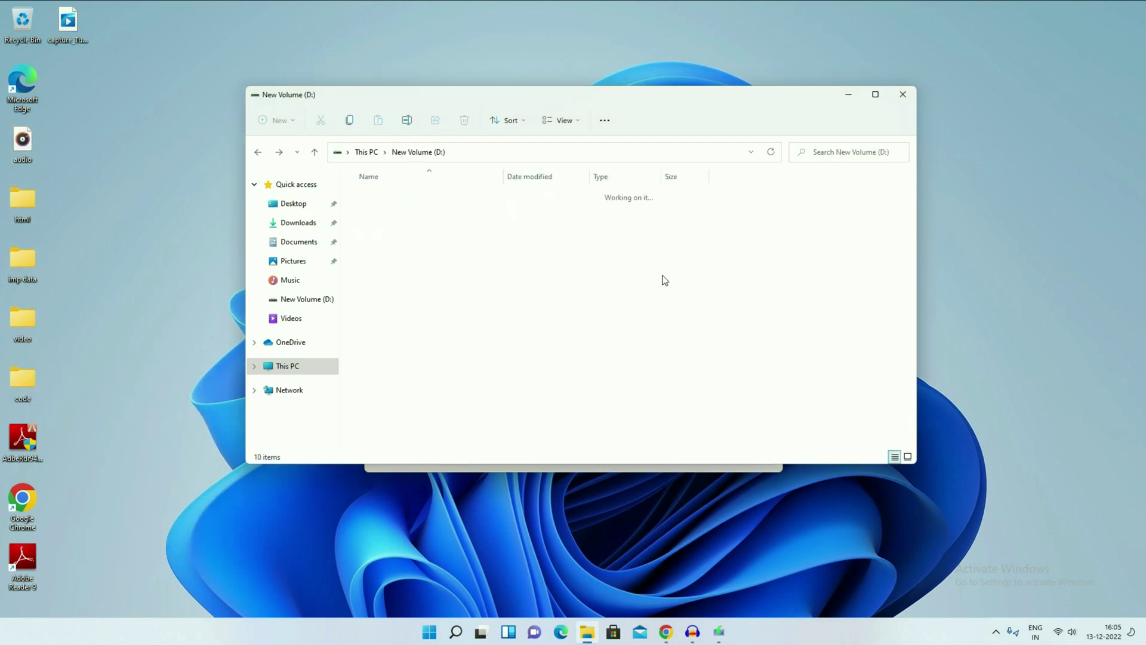
right_click(801, 255)
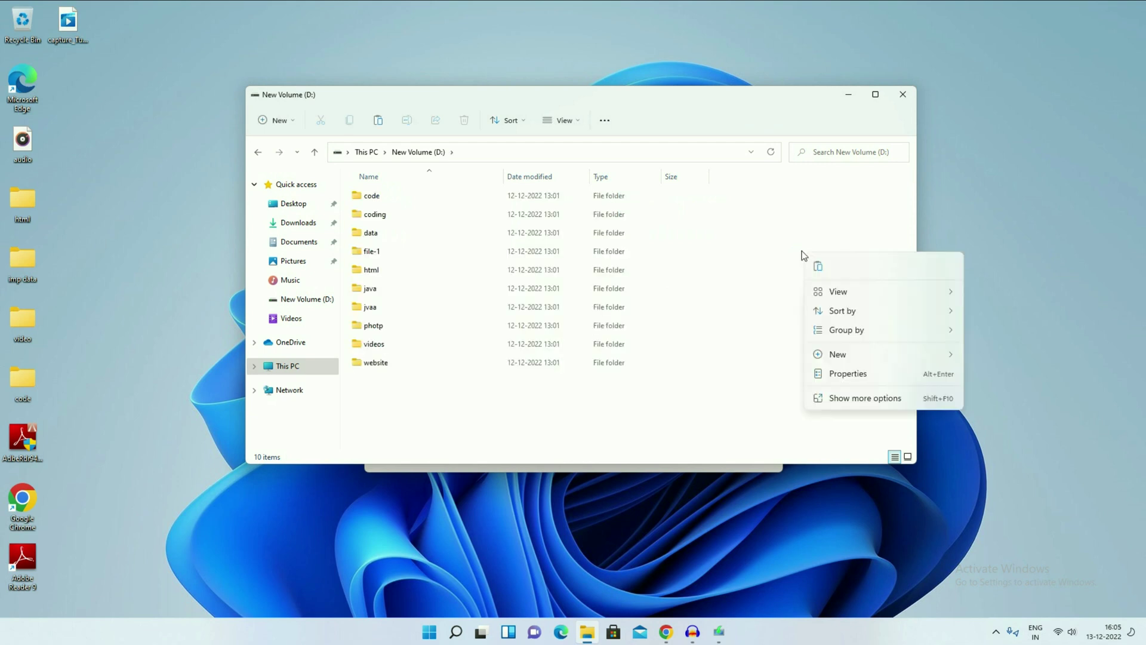
left_click(821, 374)
right_click(825, 400)
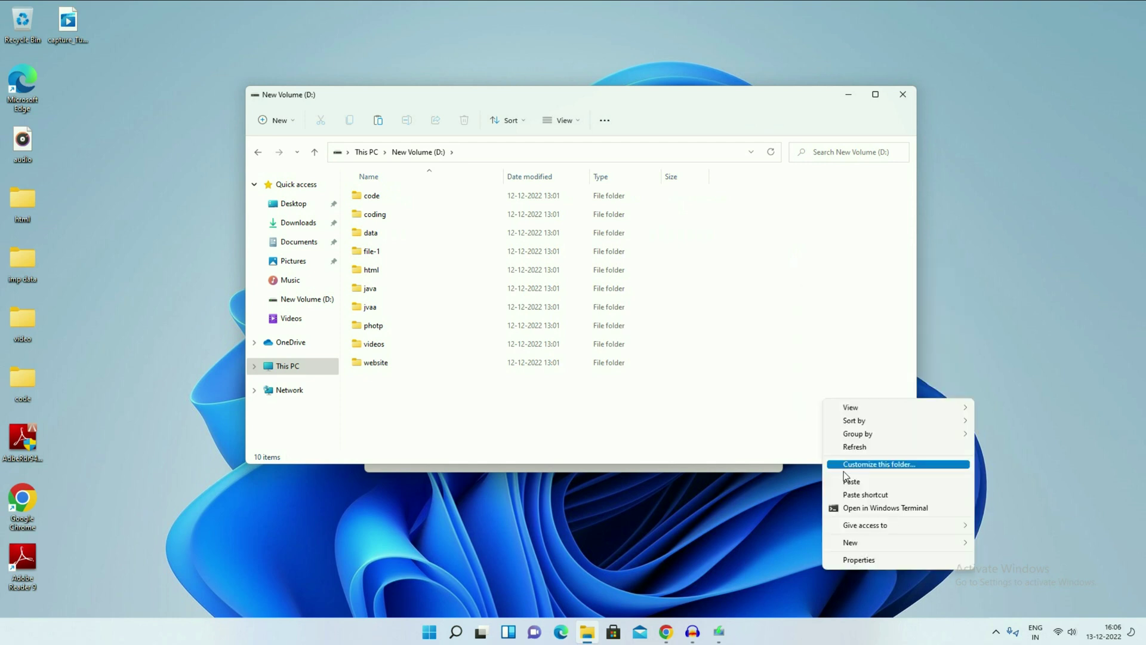
left_click(788, 327)
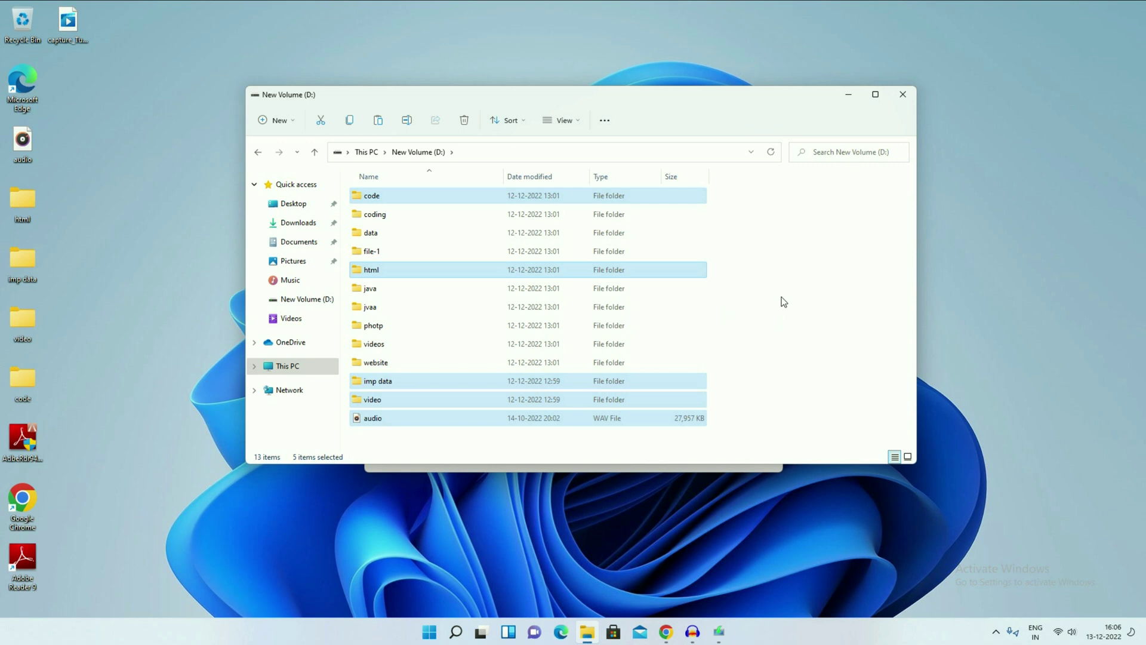
left_click(784, 301)
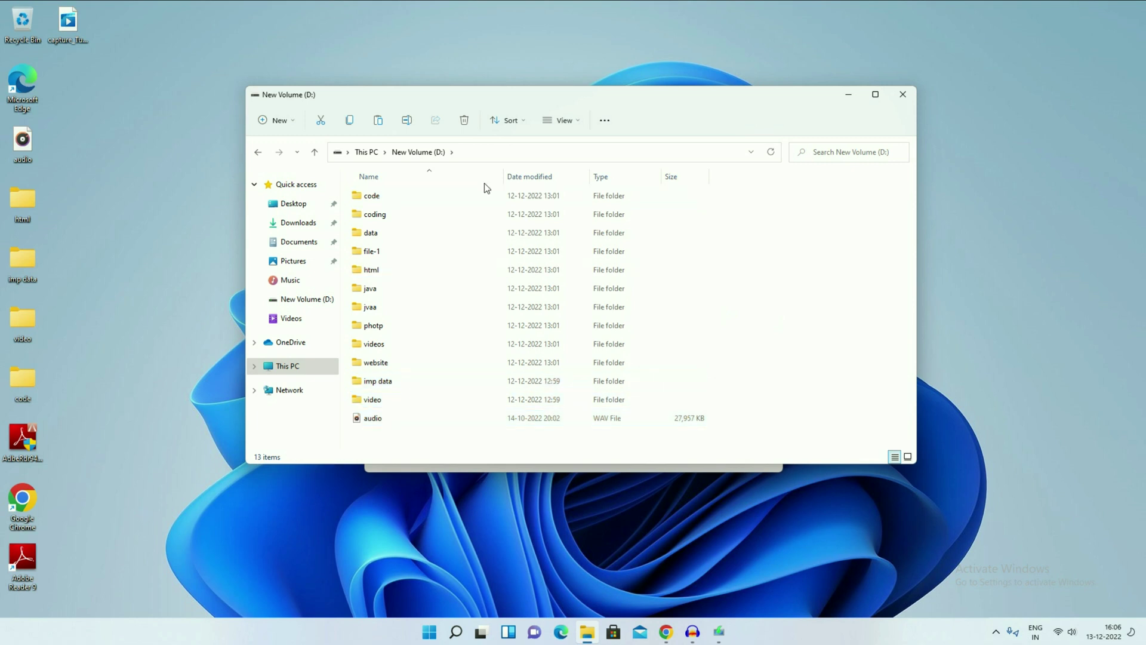
- Return to This PC, select the drives in turn, and close File Explorer
left_click(314, 152)
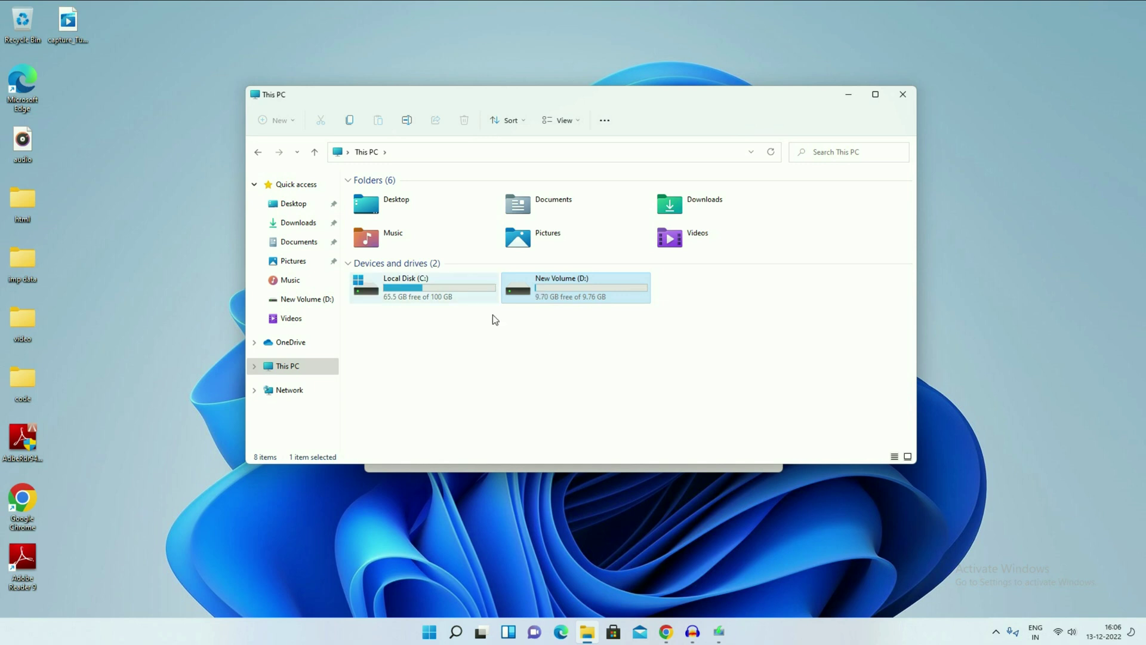
left_click(542, 350)
left_click(555, 304)
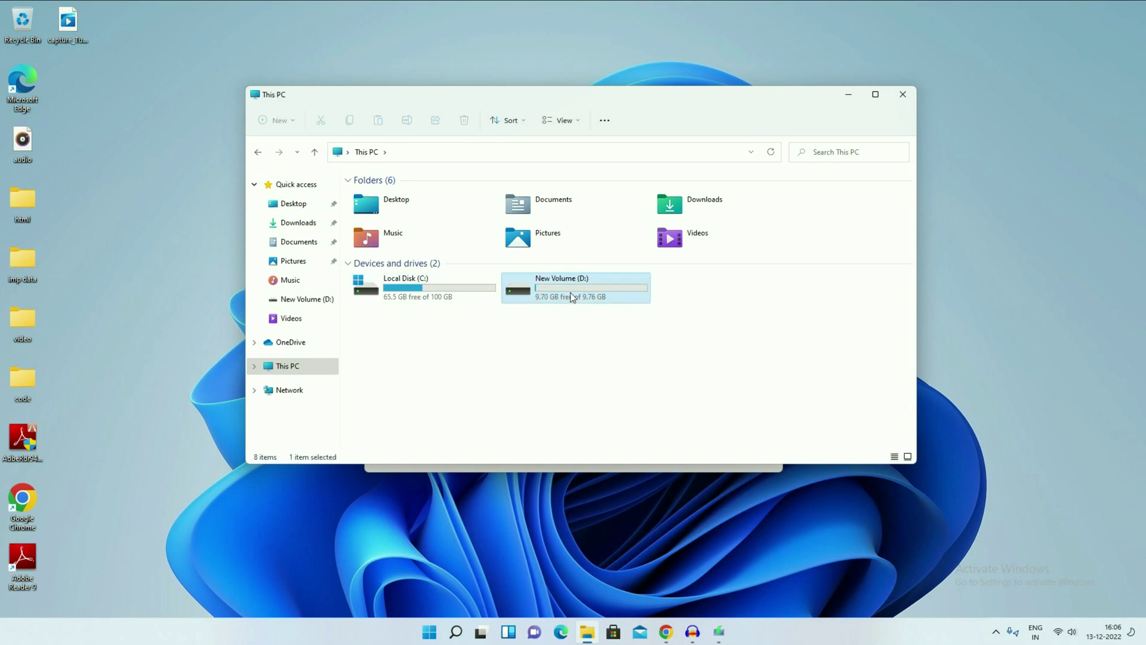
left_click(452, 354)
left_click(422, 296)
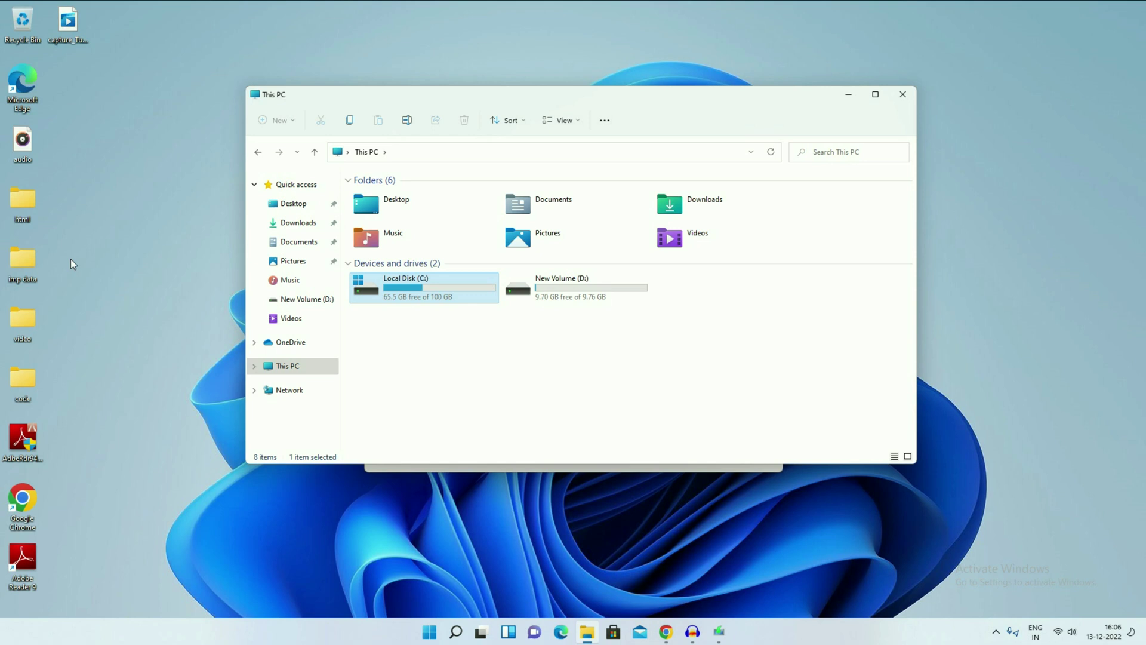
left_click(904, 95)
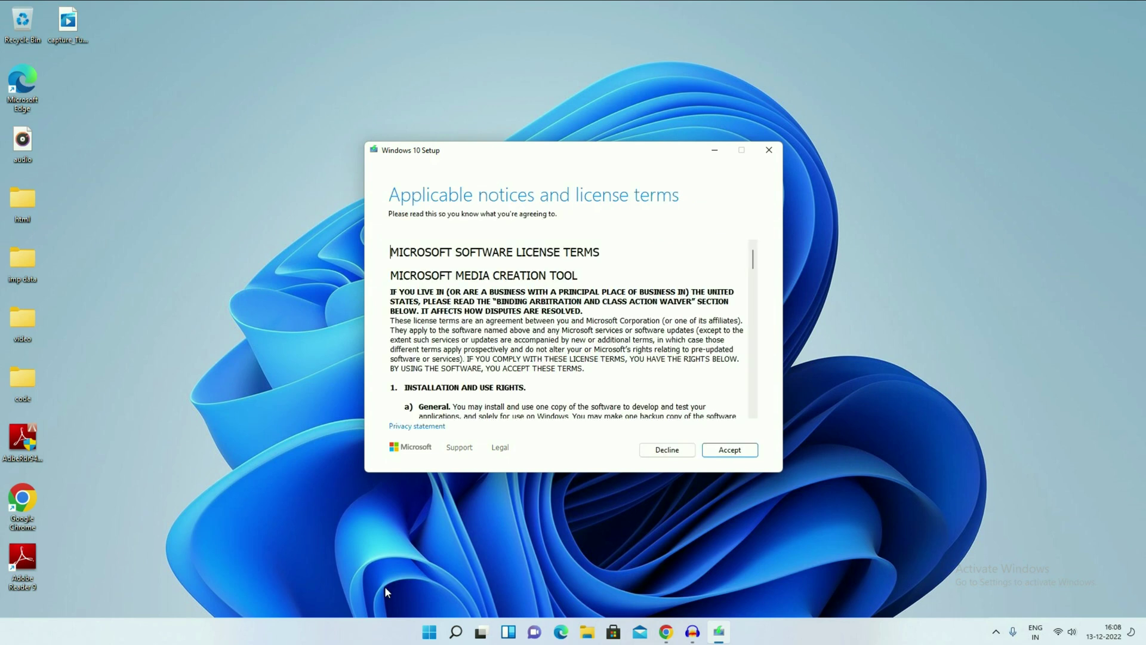
- Accept the licence terms and continue with 'Upgrade this PC now' selected
left_click(733, 452)
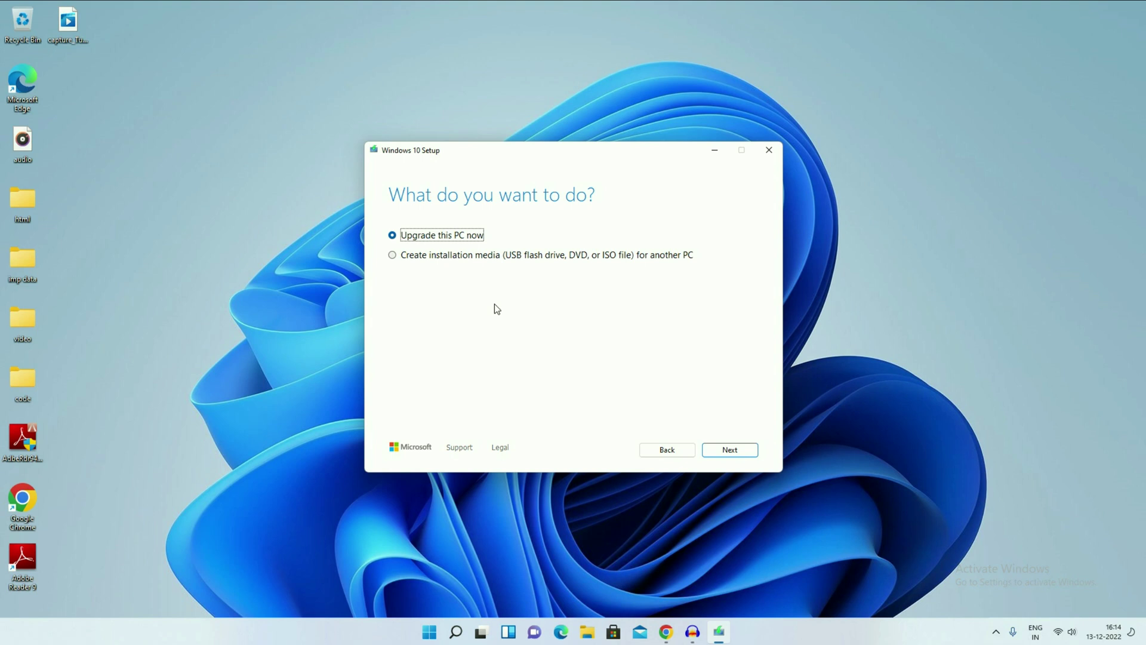
left_click(395, 257)
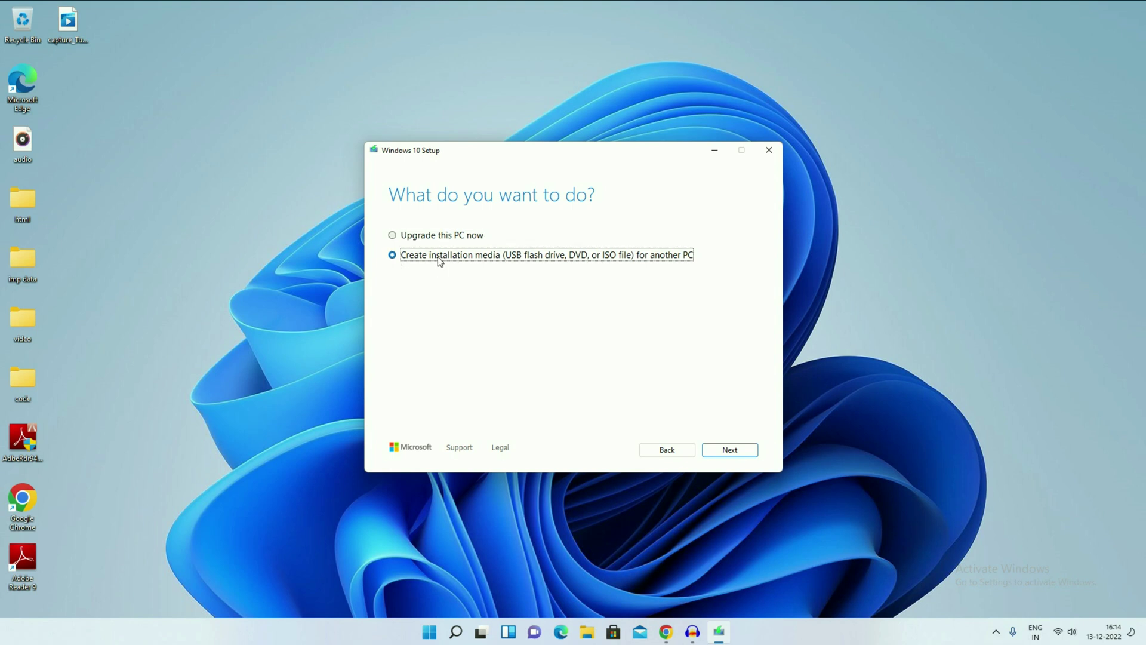
left_click(392, 236)
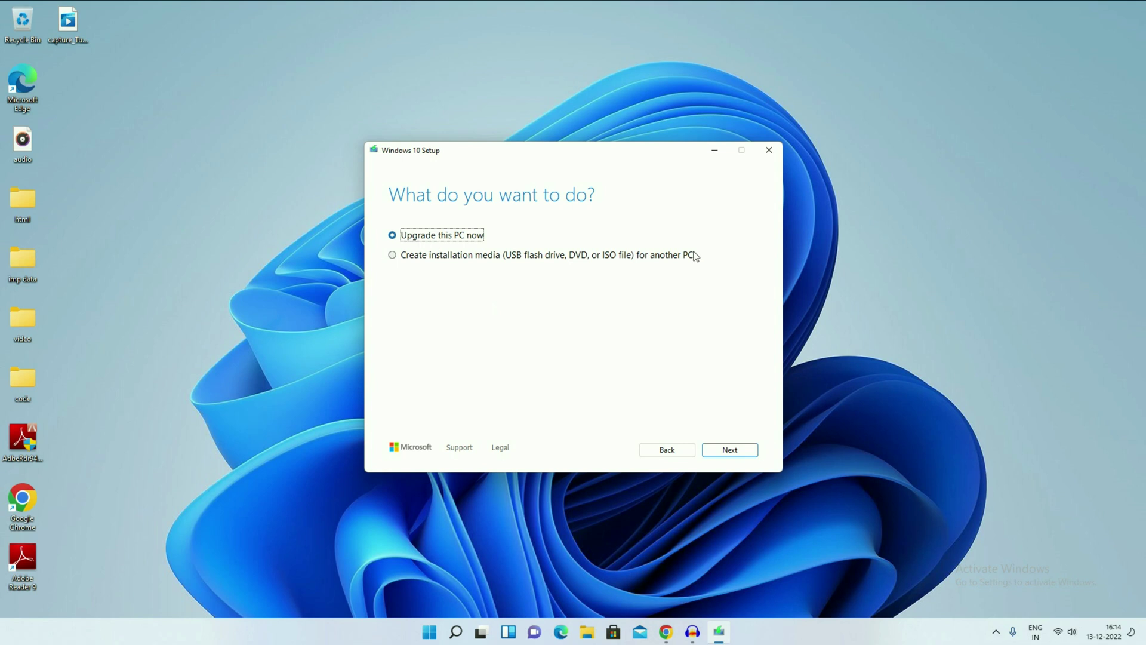
left_click(731, 451)
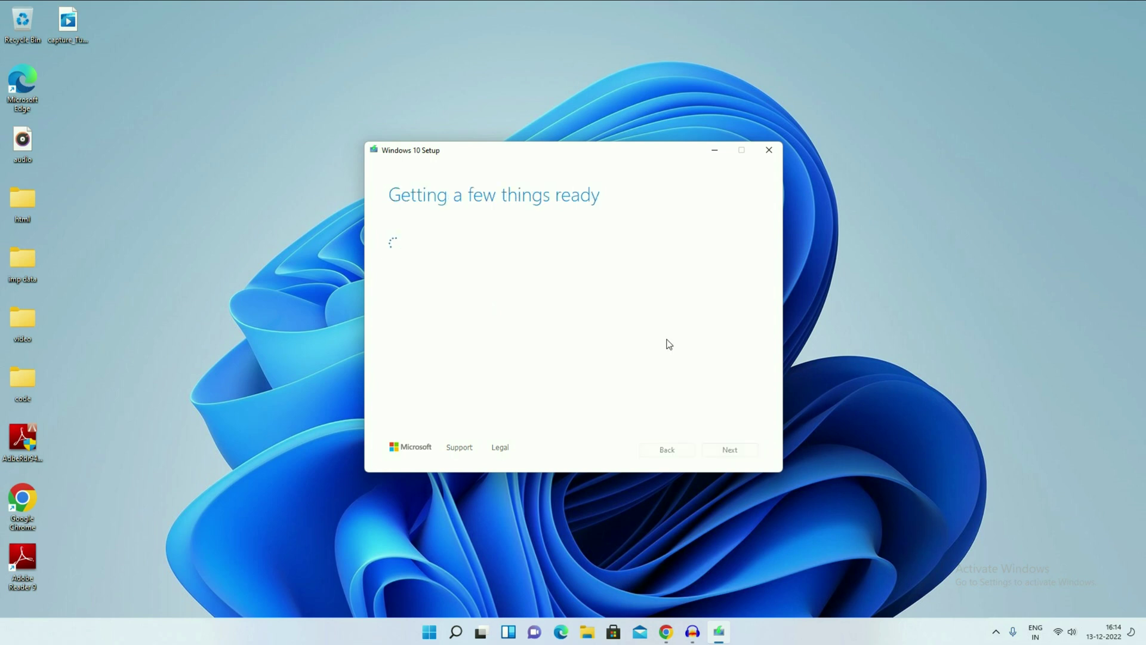